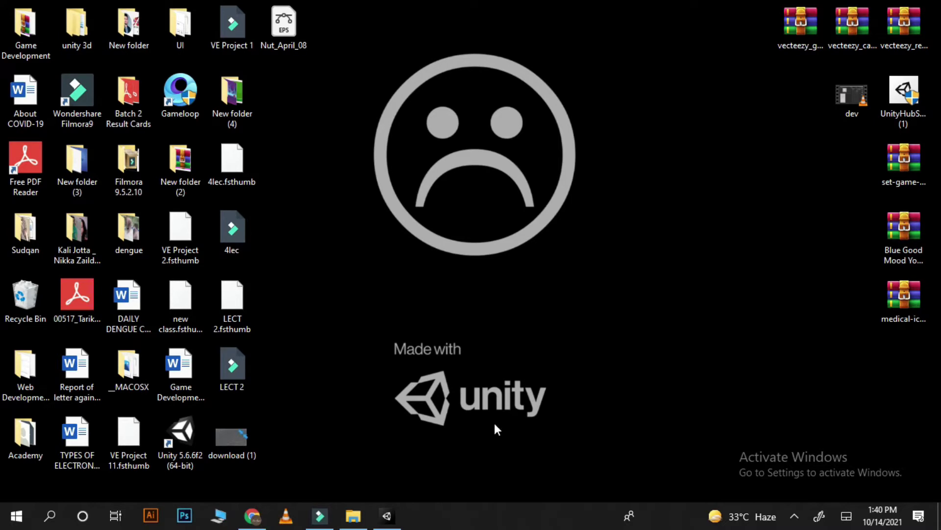
Step: Minimize the Batch 1 editor and open Windows Search to see the recent apps
left_click(387, 515)
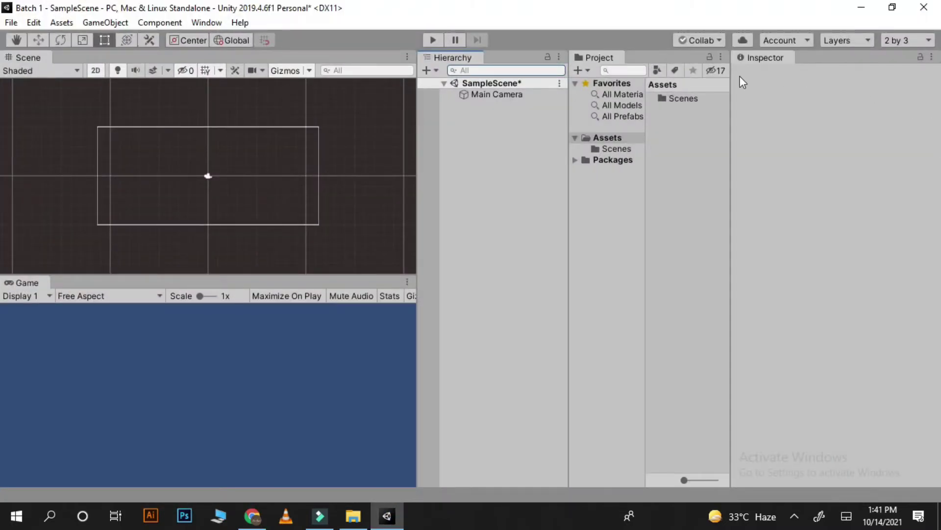
left_click(857, 6)
left_click(49, 514)
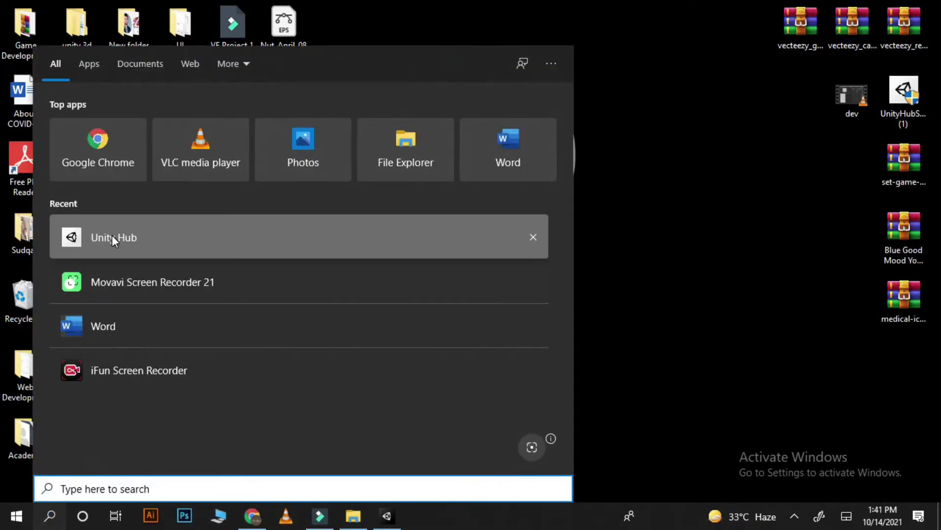
Step: Launch Unity Hub from recent apps, view its Projects list, then minimize it
left_click(111, 234)
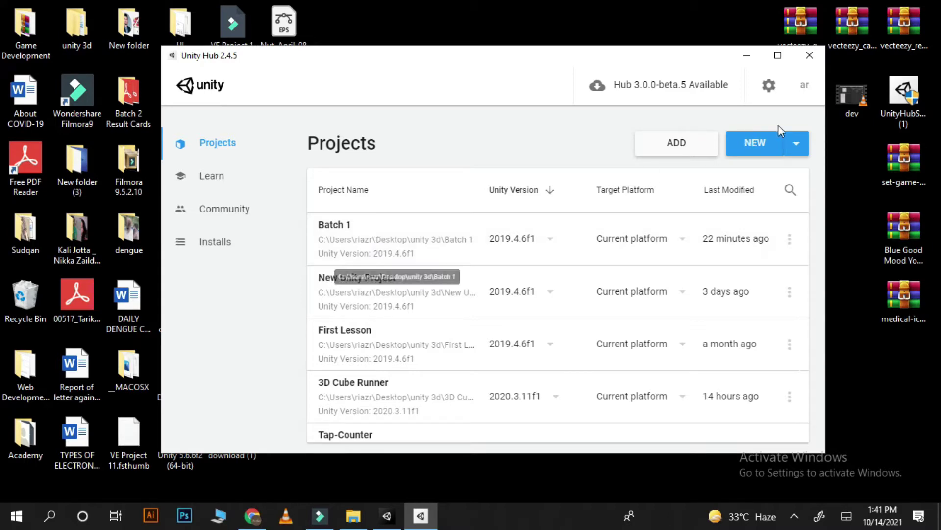
left_click(748, 56)
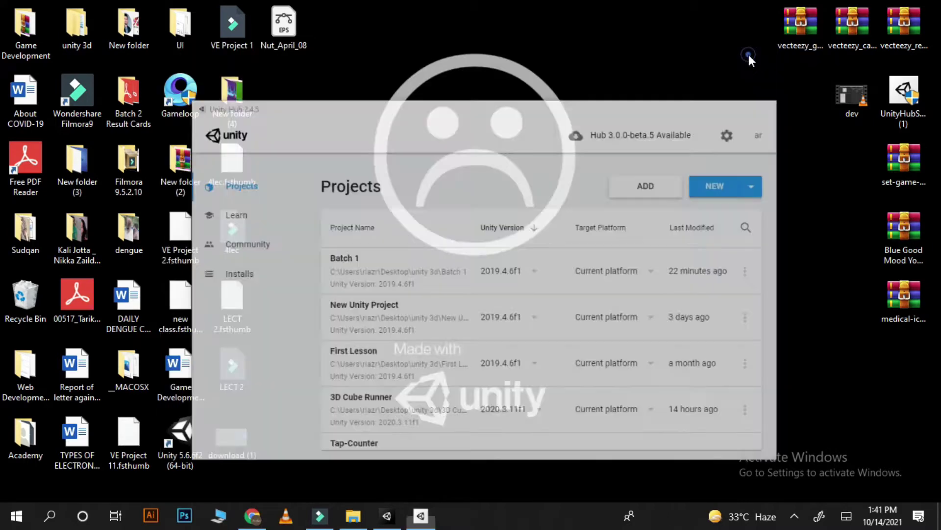
Step: Restore the Batch 1 editor, try the Default layout, then return to 2 by 3
left_click(388, 522)
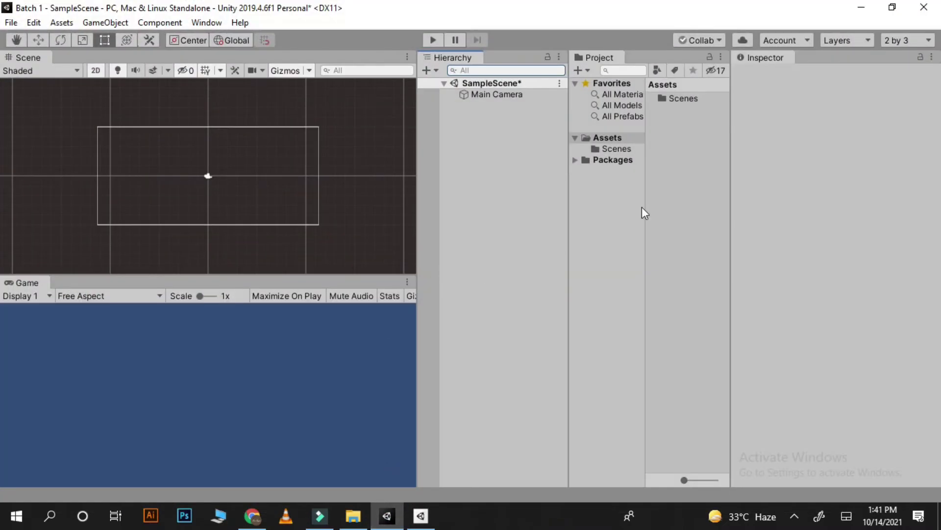
left_click(920, 42)
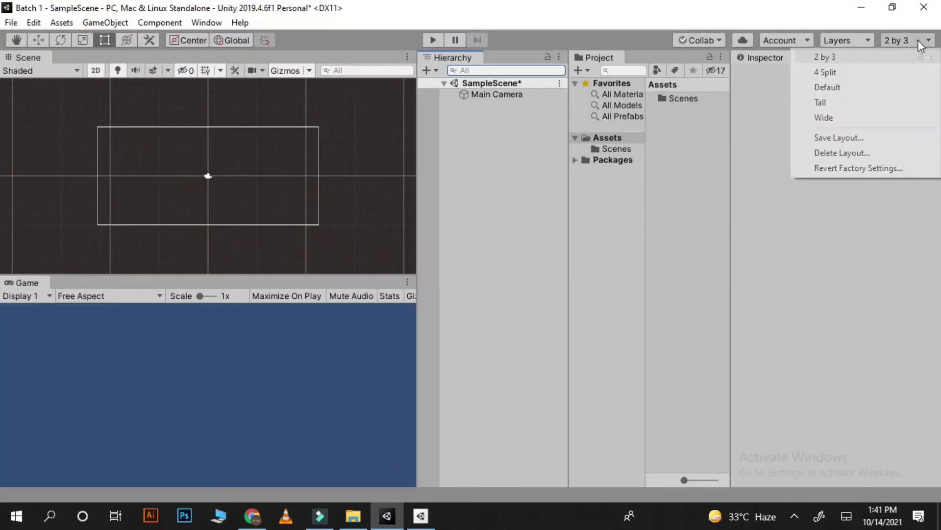
left_click(852, 87)
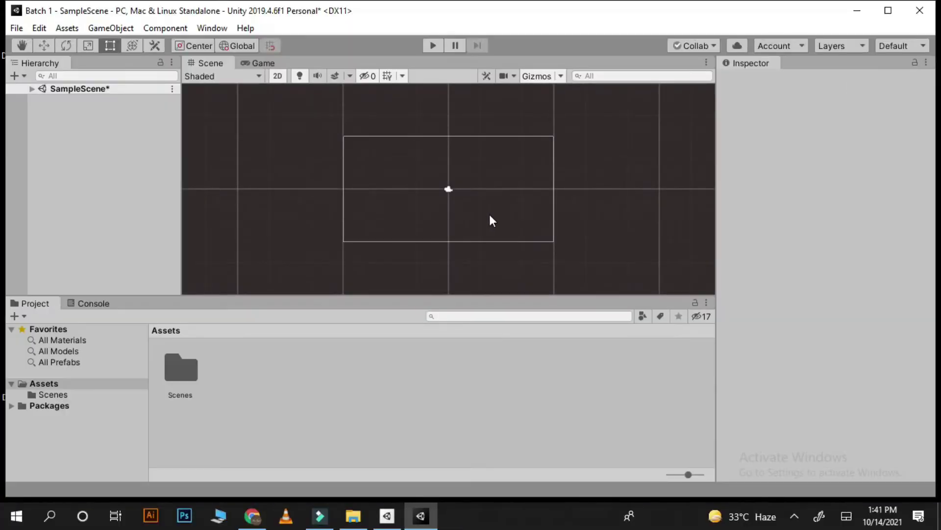
left_click(919, 43)
left_click(889, 58)
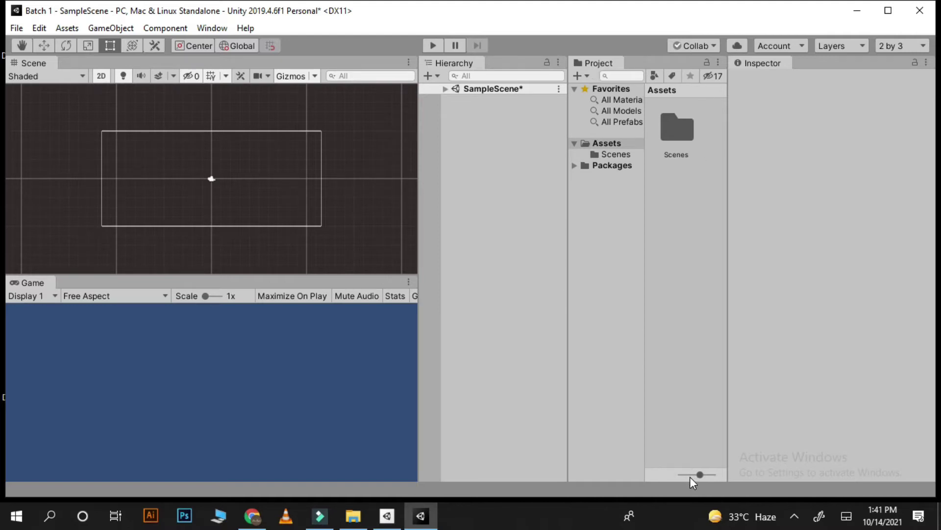
Step: Shrink Project window icons to a compact list, browse Packages, then return to Assets
left_click_drag(690, 476, 663, 475)
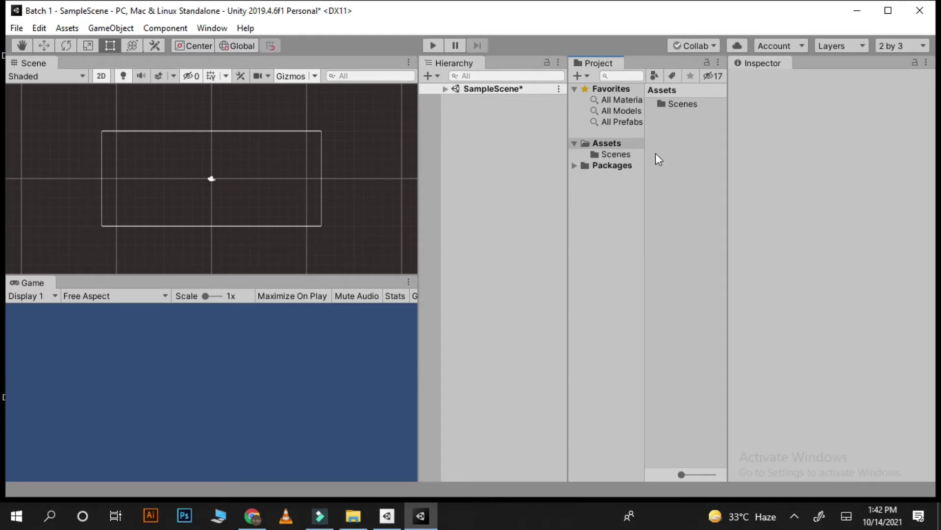
left_click(604, 167)
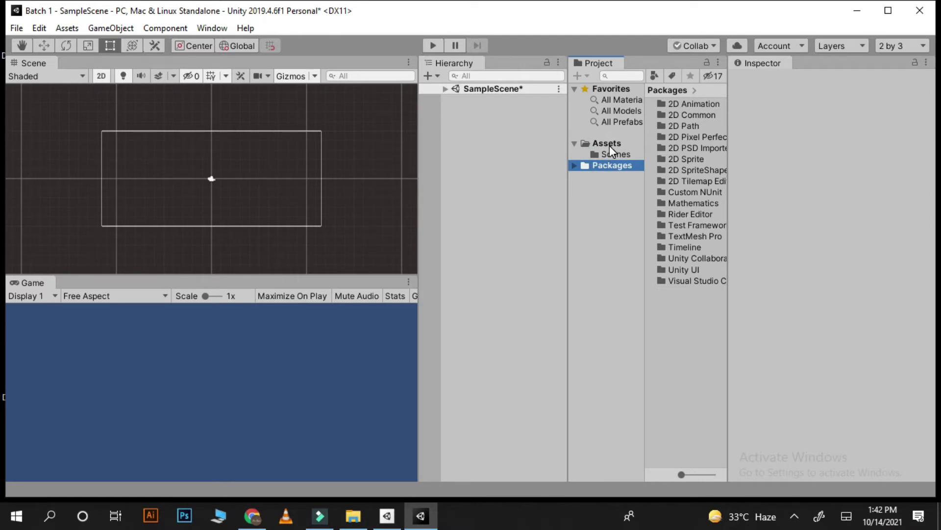
left_click(610, 145)
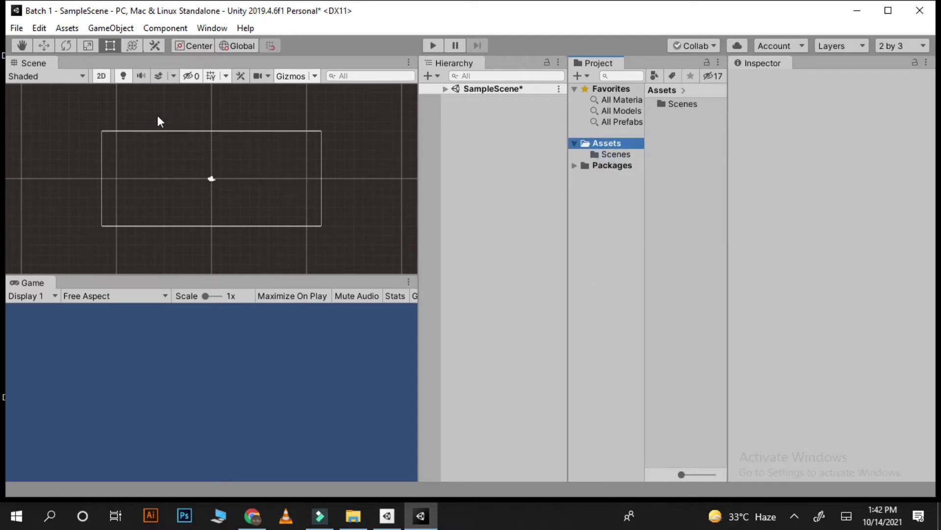
Step: Move the Scene/Game splitter so the Scene view ends slightly taller than the Game view
left_click(325, 271)
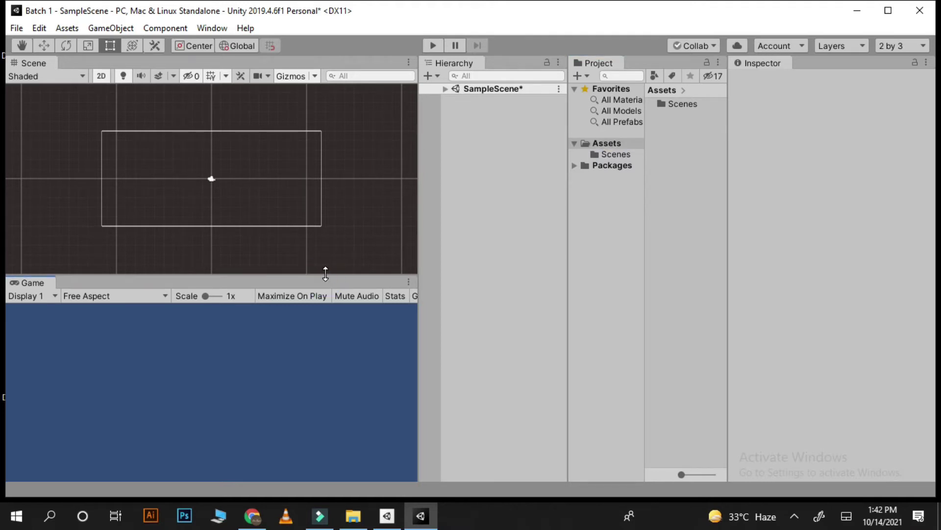
left_click_drag(325, 272, 328, 308)
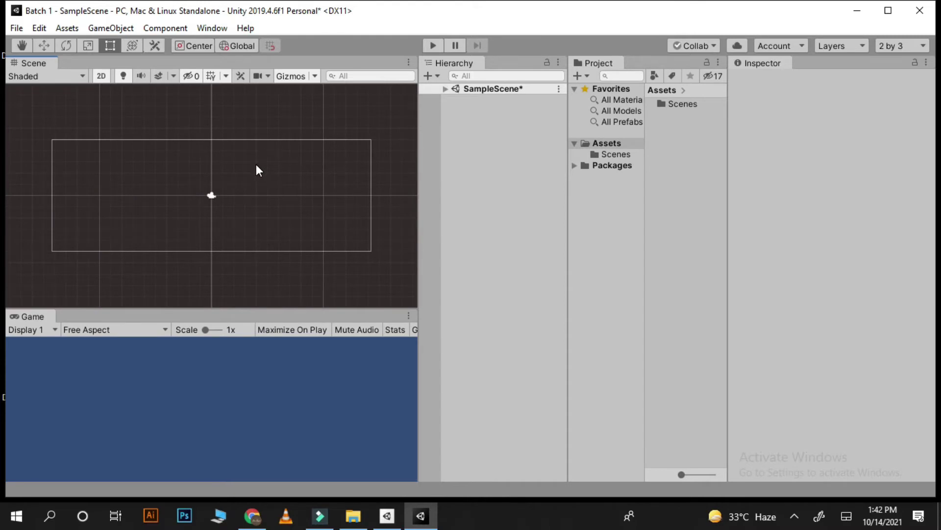
scroll(186, 154, "down", 1)
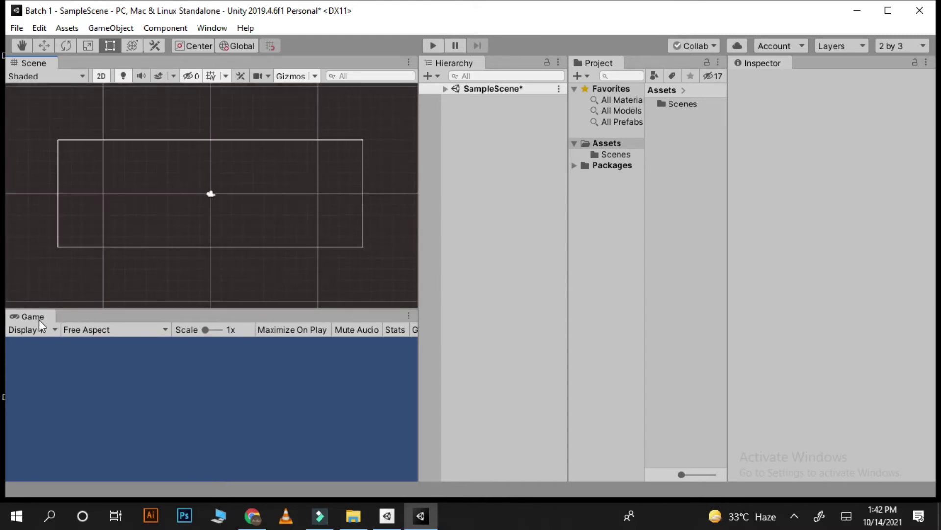
left_click_drag(94, 310, 146, 242)
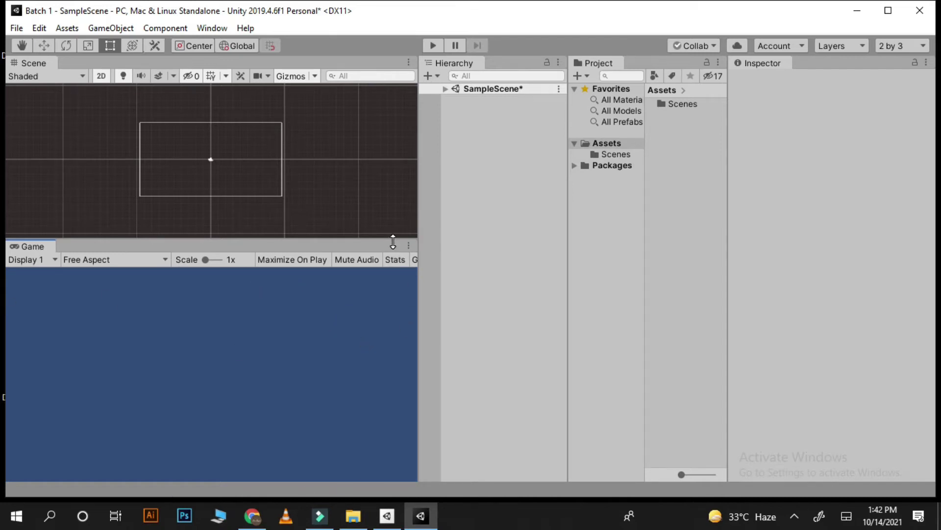
left_click_drag(393, 242, 393, 287)
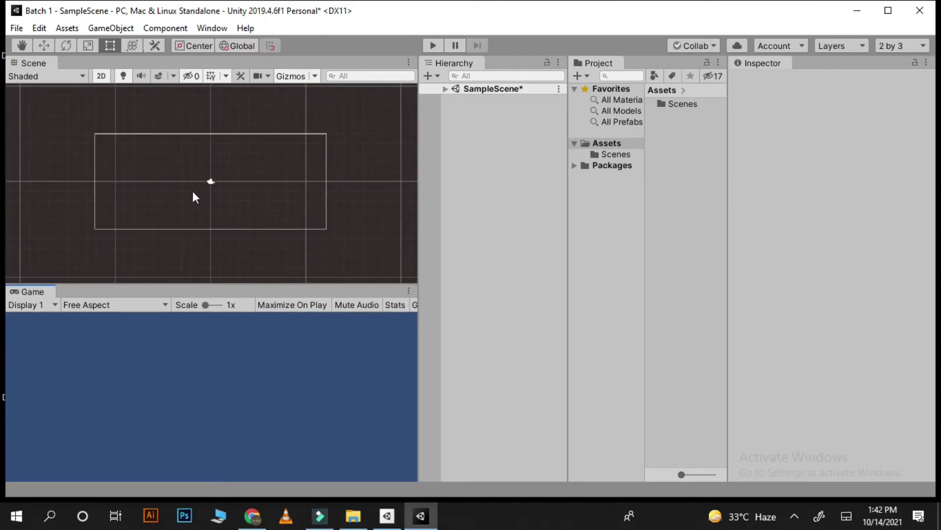
scroll(206, 184, "up", 1)
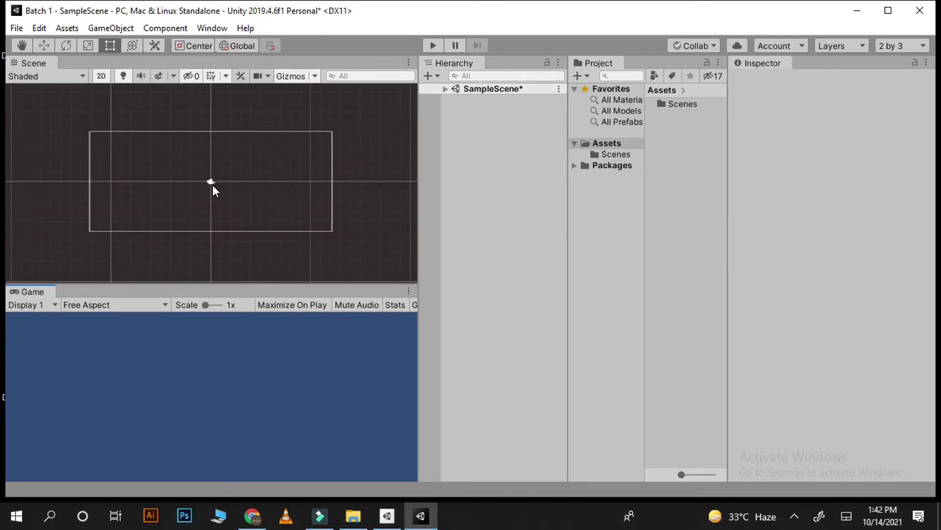
Step: Select the Main Camera and collapse its Camera component in the Inspector
left_click(211, 183)
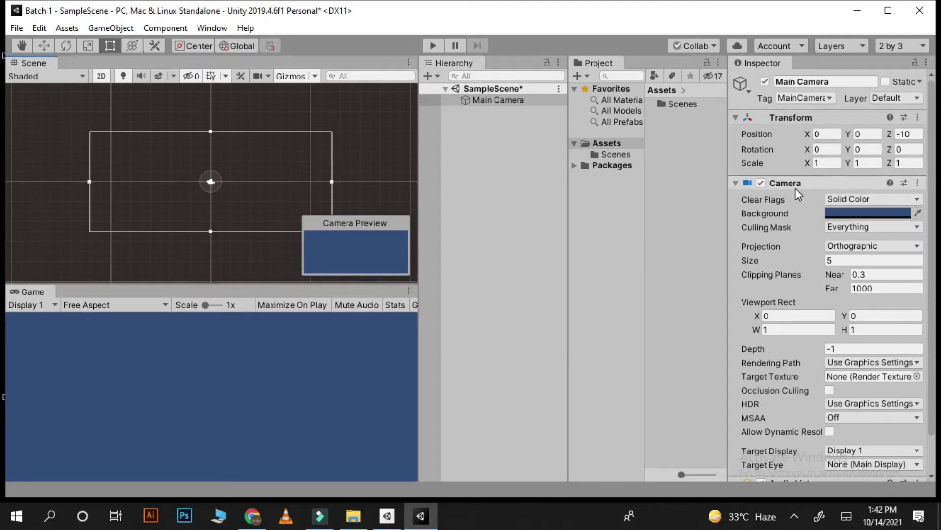
scroll(796, 274, "down", 2)
scroll(824, 338, "up", 2)
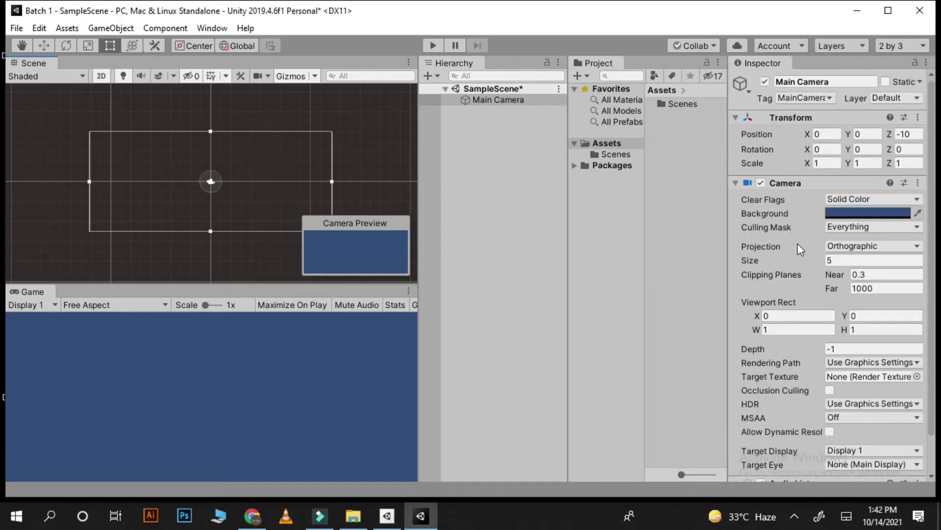
left_click(808, 183)
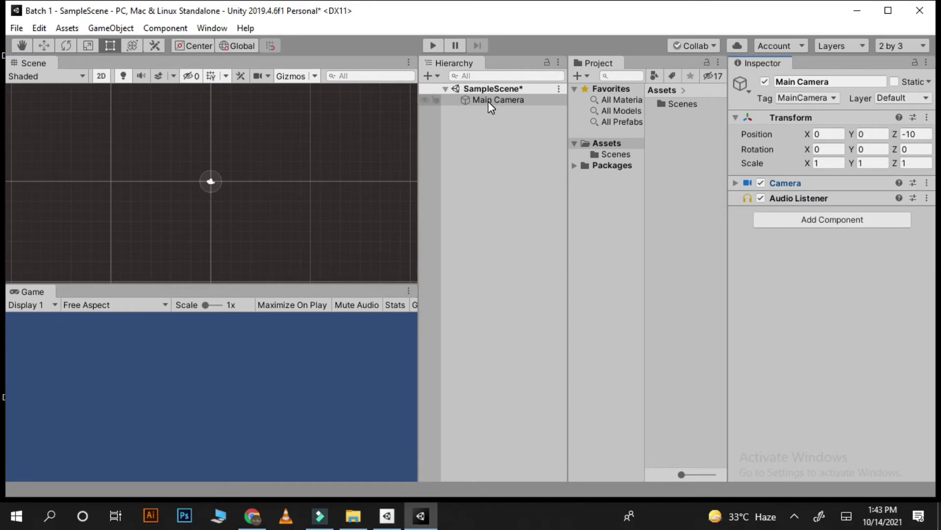
left_click(490, 122)
left_click(511, 99)
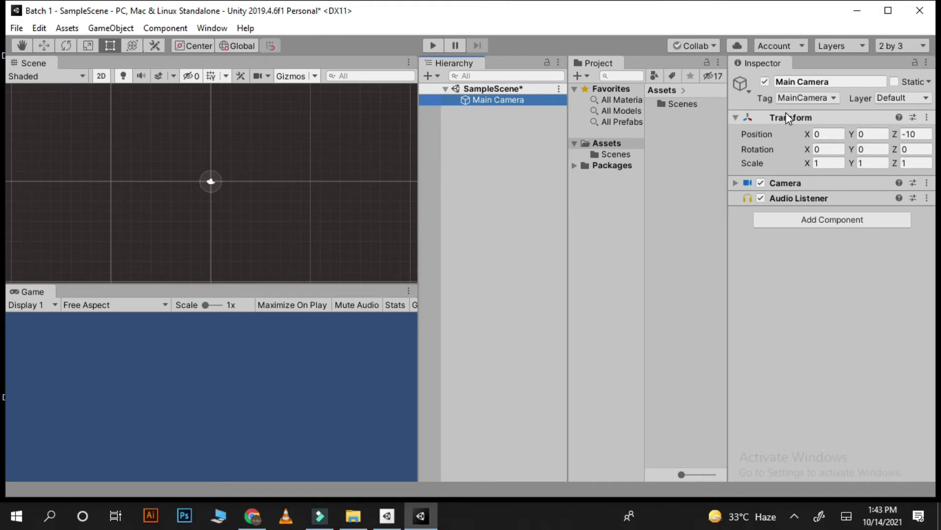
Step: Re-expand the Camera component settings, then deselect the Main Camera
left_click(793, 201)
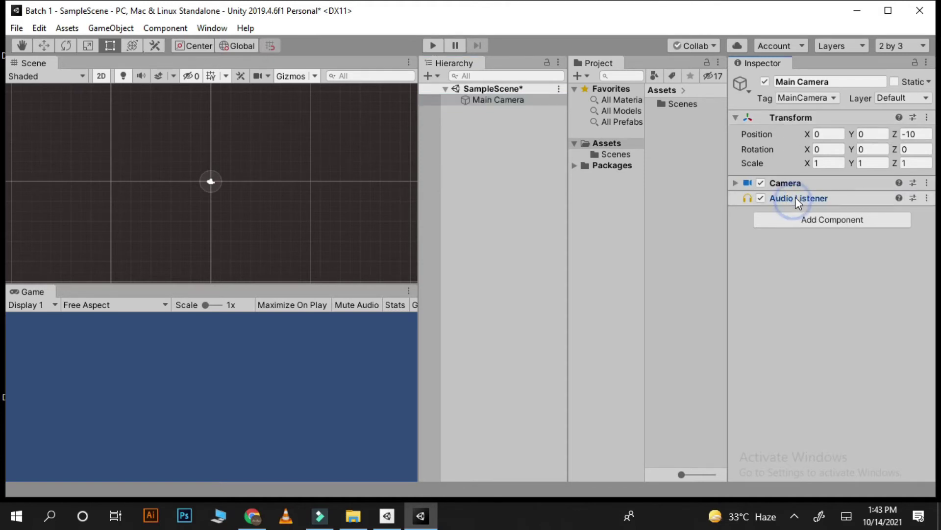
left_click(796, 183)
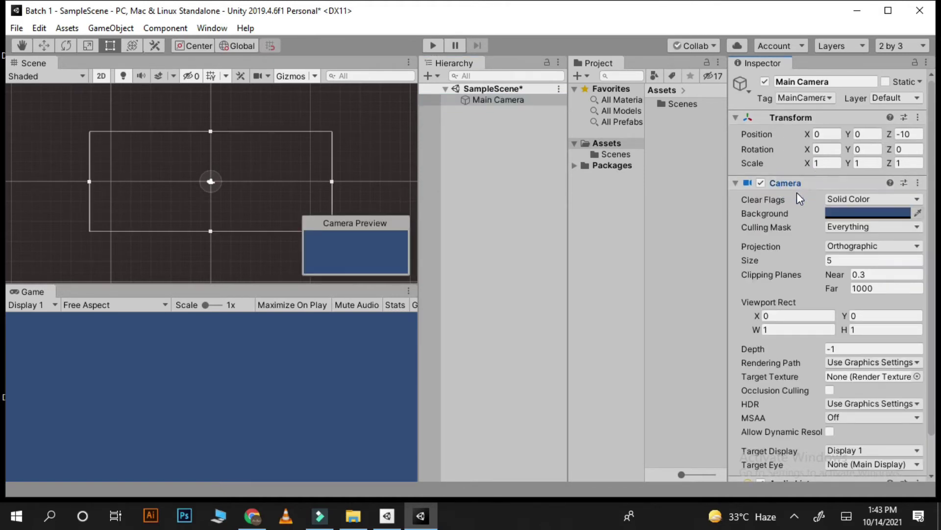
left_click(338, 180)
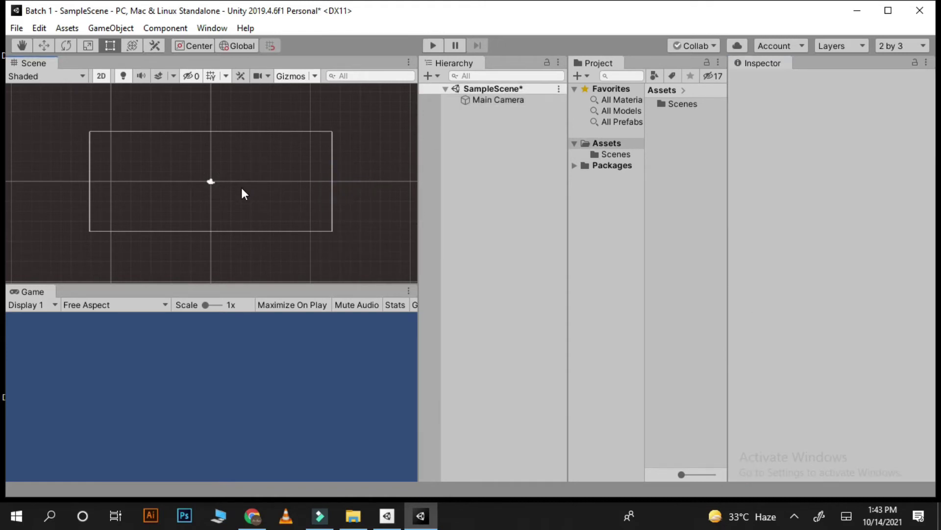
scroll(242, 189, "up", 1)
scroll(242, 189, "up", 1)
scroll(242, 189, "up", 2)
scroll(241, 189, "up", 2)
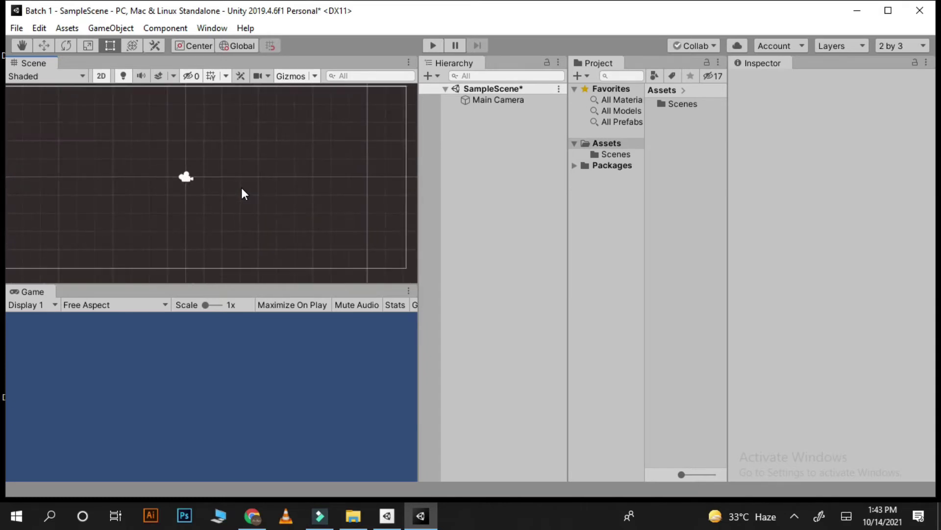
scroll(242, 189, "down", 2)
scroll(241, 189, "down", 1)
scroll(241, 189, "down", 1)
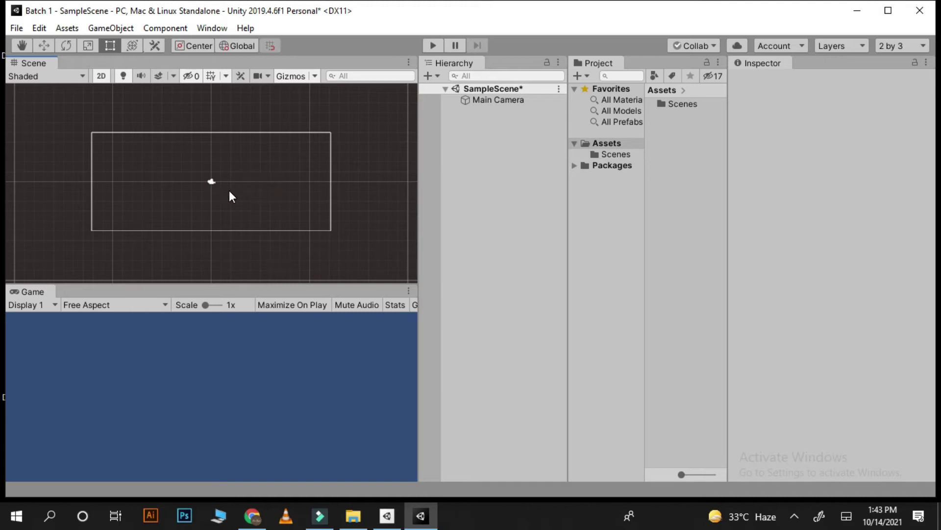
scroll(230, 193, "up", 1)
scroll(230, 193, "up", 1)
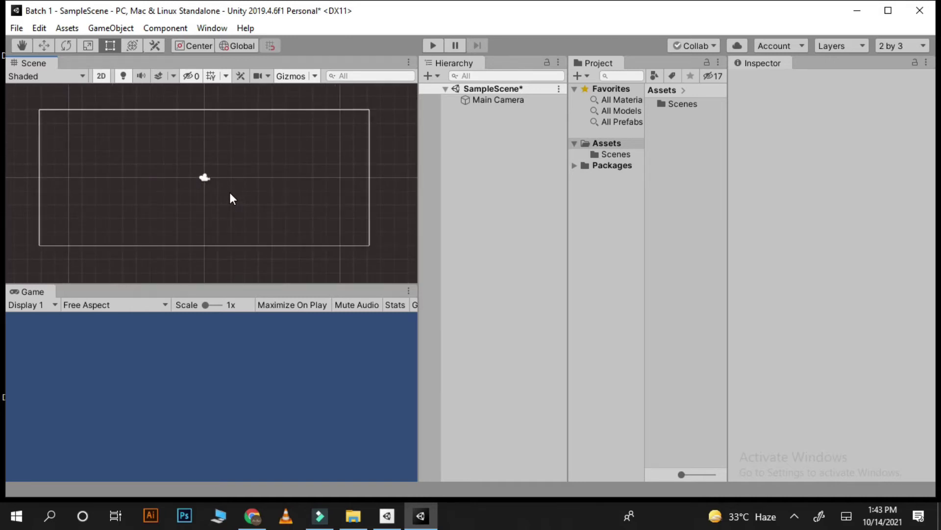
scroll(230, 193, "up", 1)
scroll(230, 193, "up", 1)
scroll(187, 168, "up", 1)
scroll(187, 167, "up", 1)
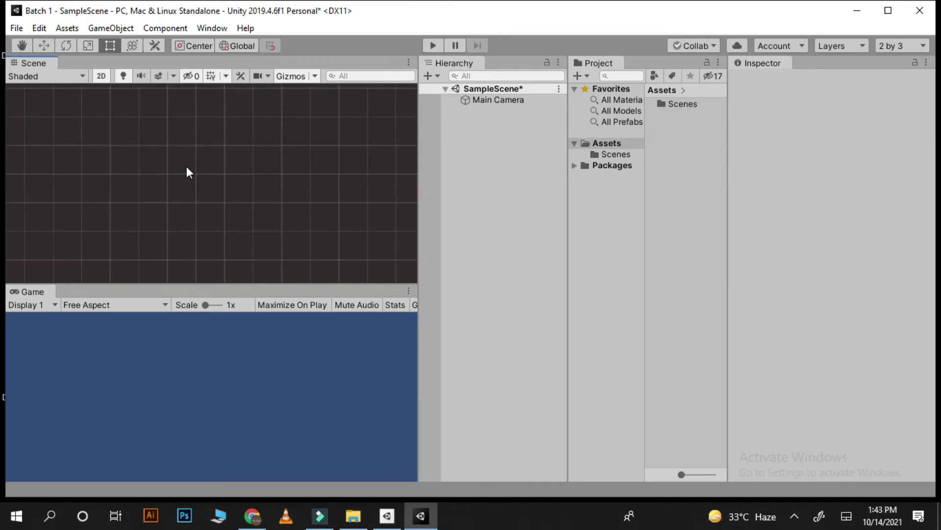
scroll(187, 167, "down", 2)
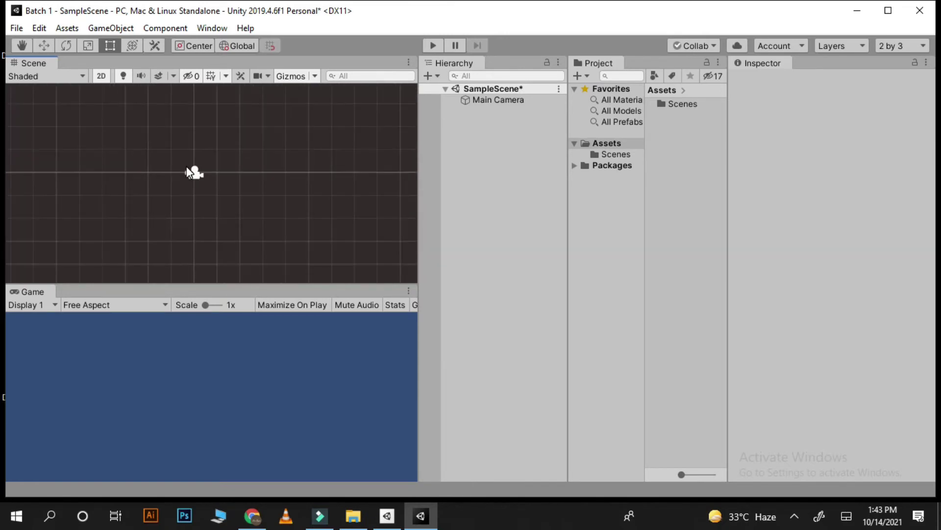
scroll(187, 167, "down", 1)
scroll(186, 167, "down", 1)
scroll(186, 167, "down", 1)
scroll(186, 166, "down", 1)
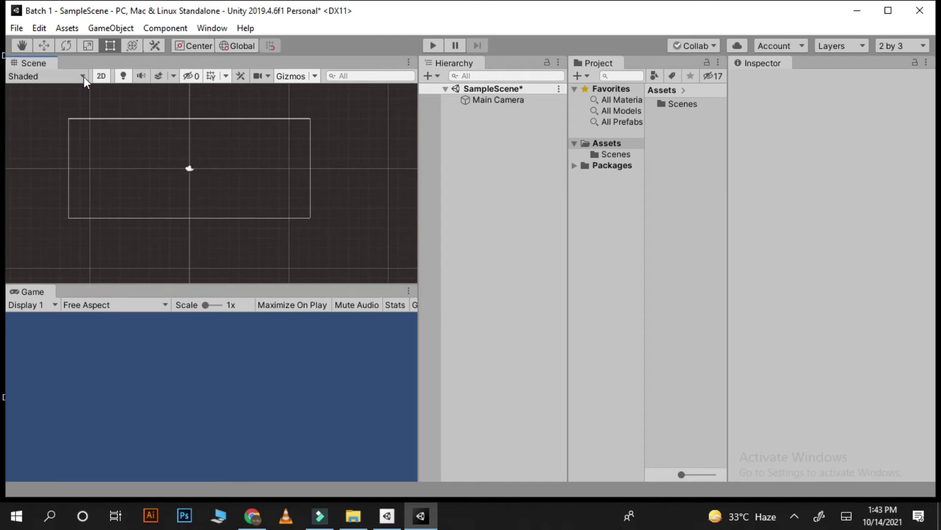
left_click(101, 77)
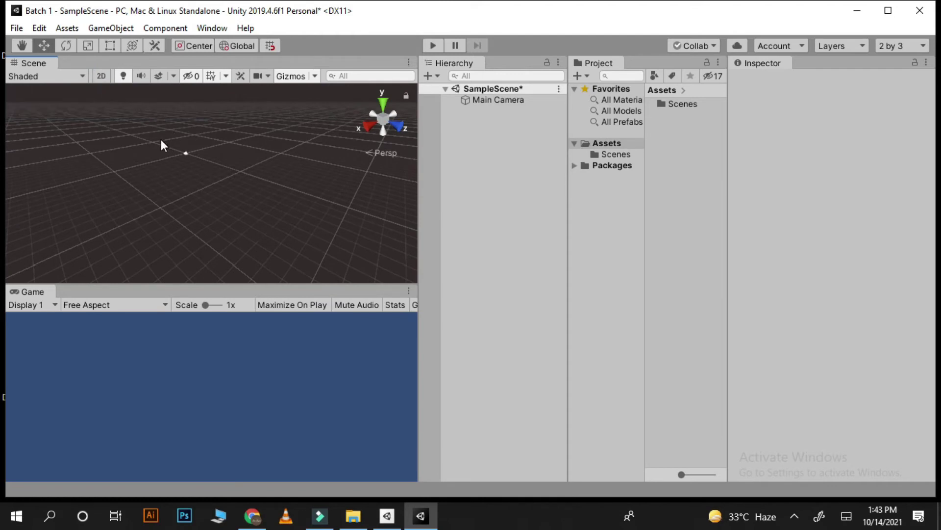
scroll(160, 139, "up", 4)
scroll(185, 155, "up", 2)
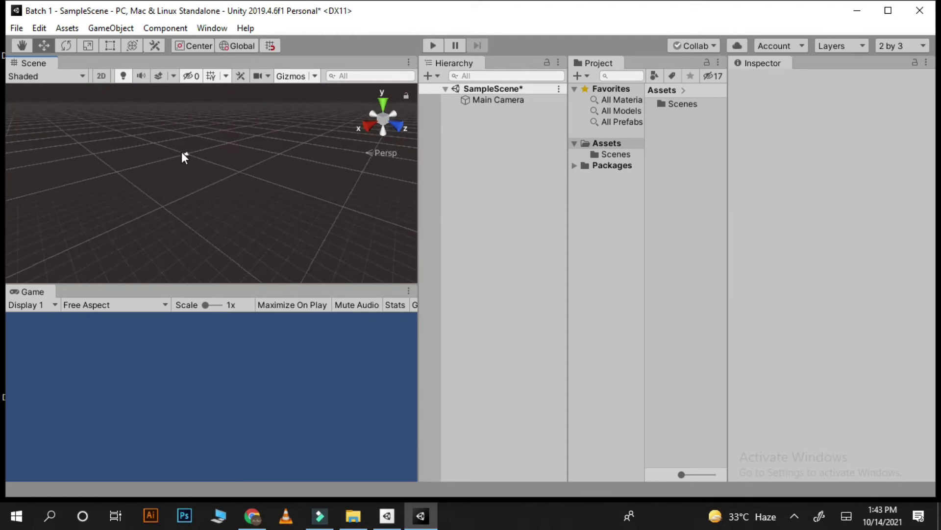
mouse_move(167, 157)
right_mouse_down()
mouse_move(263, 141)
mouse_move(91, 148)
right_mouse_up()
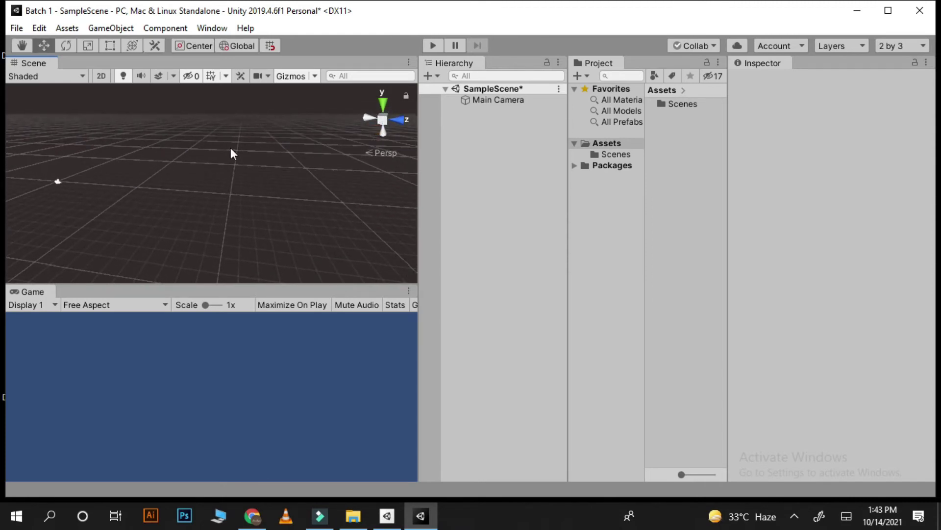
right_click_drag(204, 175, 111, 161)
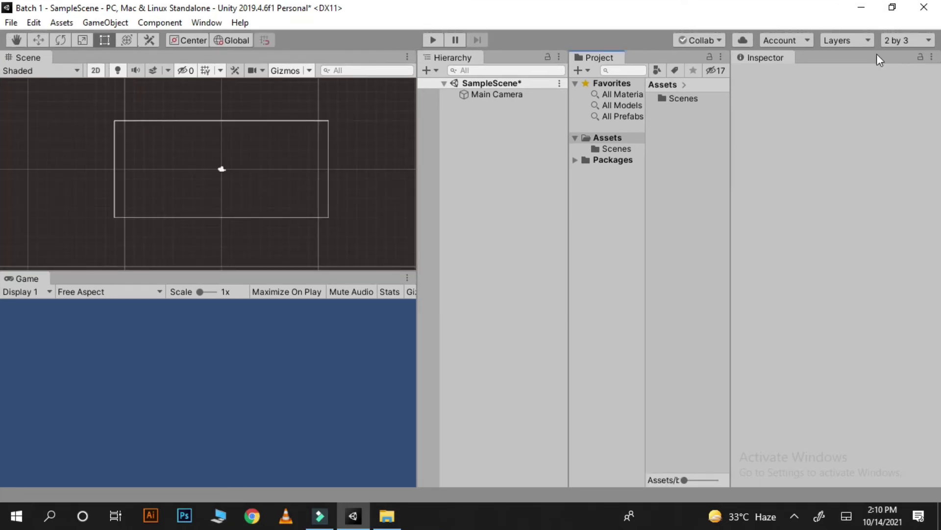
Step: Drag butt-01 from File Explorer into the Unity project's Assets folder
left_click(861, 8)
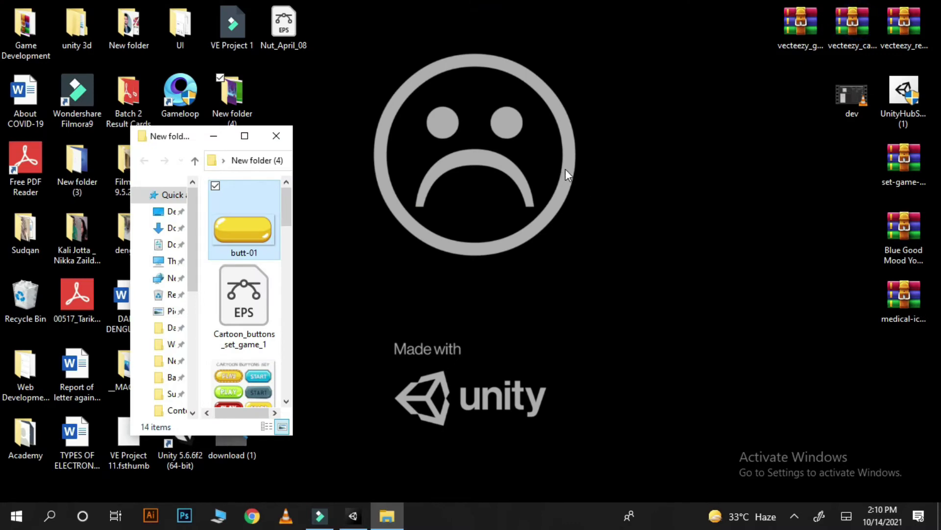
left_click_drag(245, 231, 360, 520)
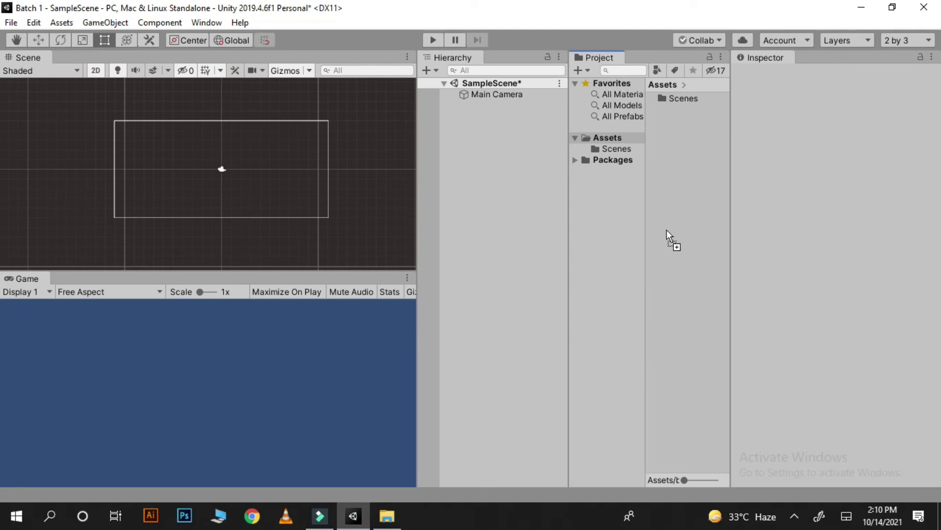
left_click_drag(360, 521, 682, 188)
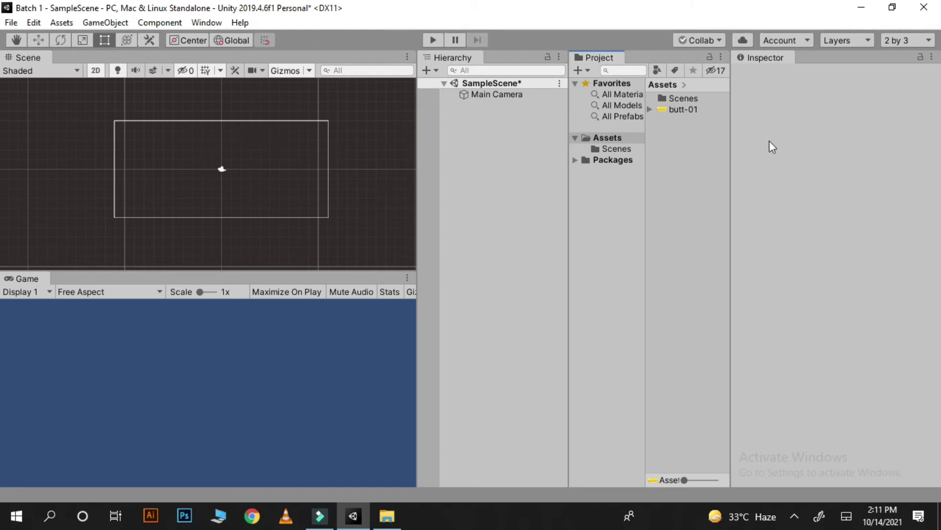
Step: Drag the butt-01 sprite from the Project panel into the Scene view
mouse_move(690, 109)
left_mouse_down()
mouse_move(214, 175)
mouse_move(218, 169)
left_mouse_up()
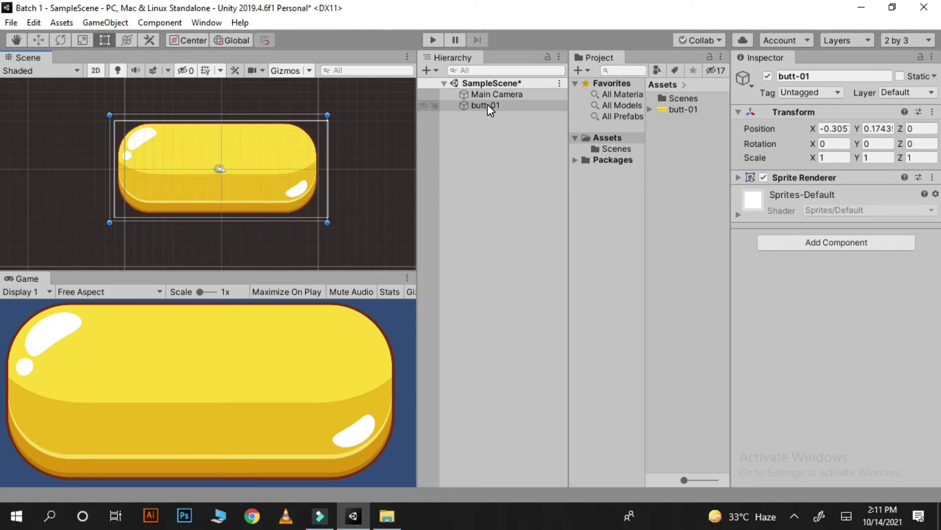
Step: Select butt-01, expand its Sprite Renderer component and collapse its Transform in the Inspector
left_click(483, 146)
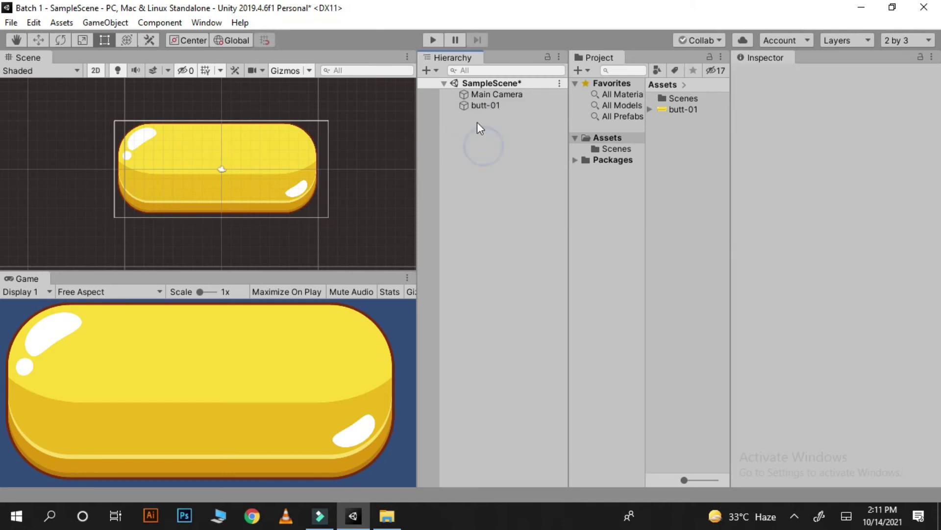
left_click(499, 104)
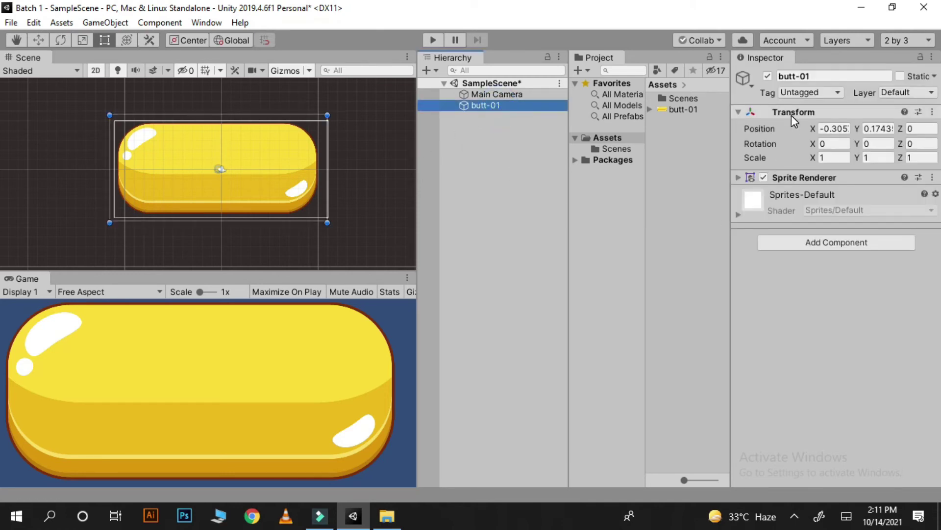
left_click(845, 177)
left_click(845, 176)
left_click(844, 177)
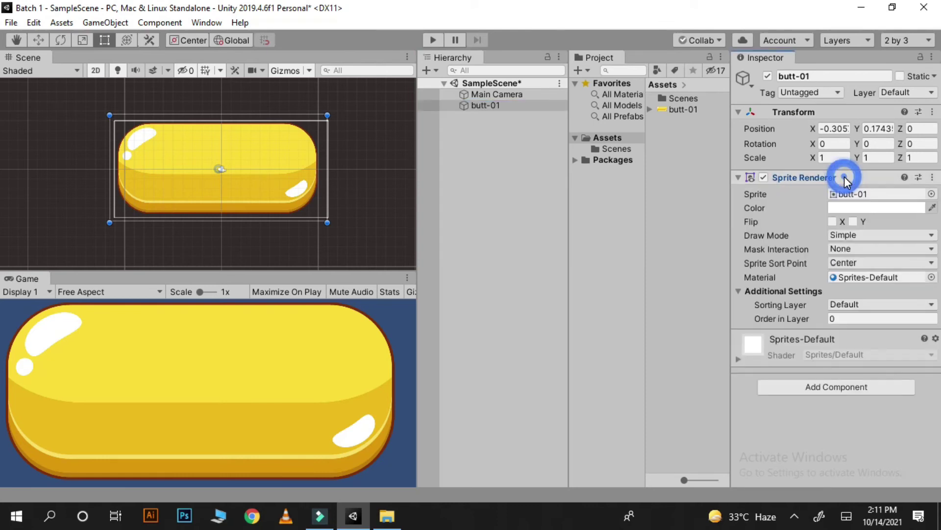
left_click(844, 177)
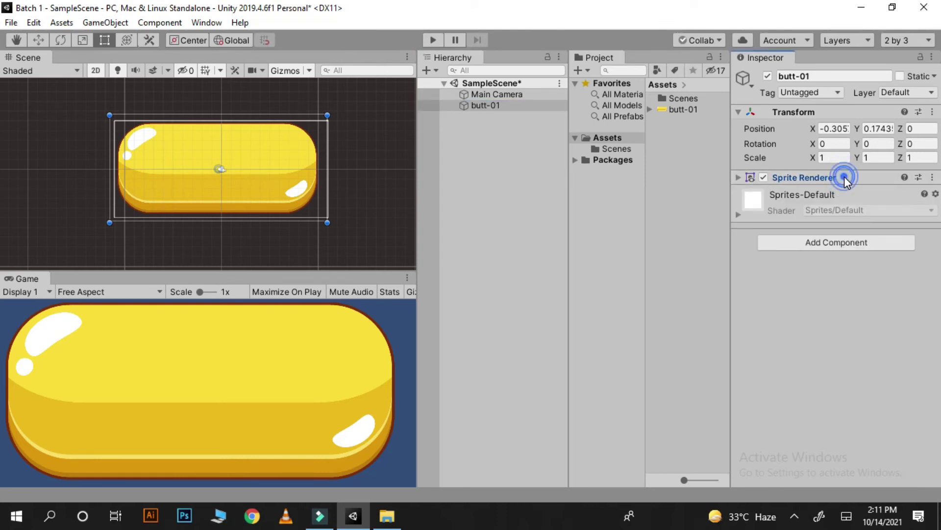
left_click(844, 177)
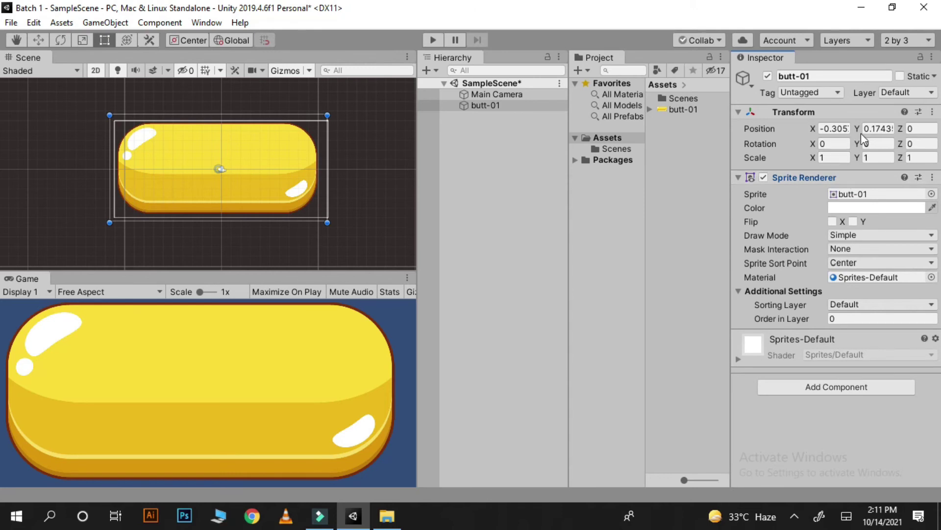
left_click(845, 112)
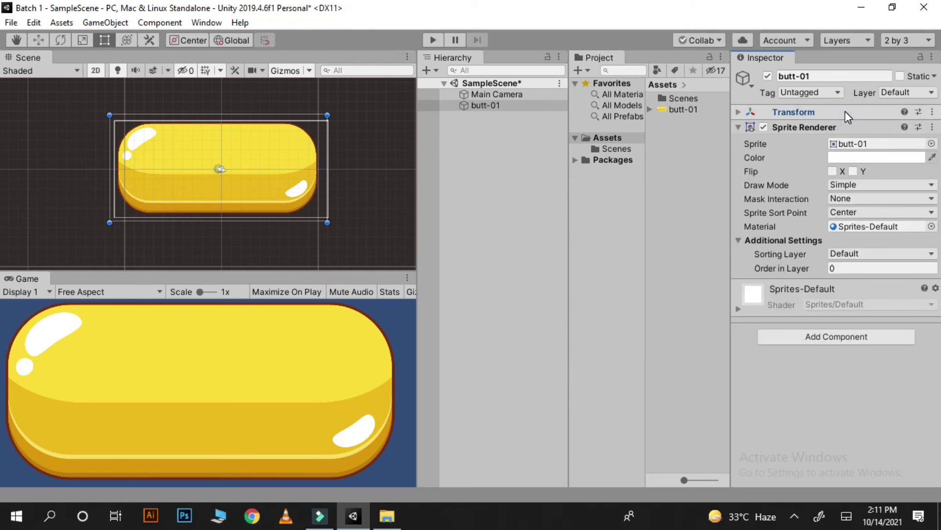
left_click(845, 113)
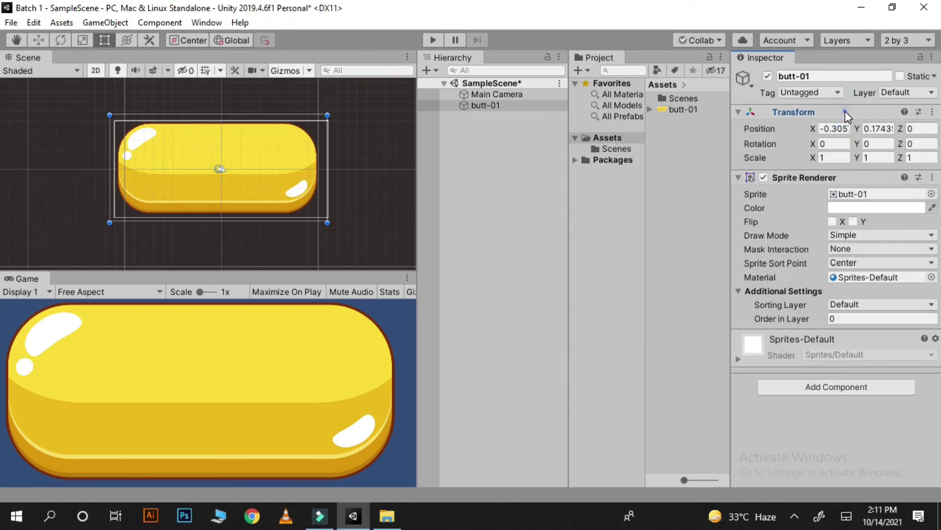
left_click(845, 113)
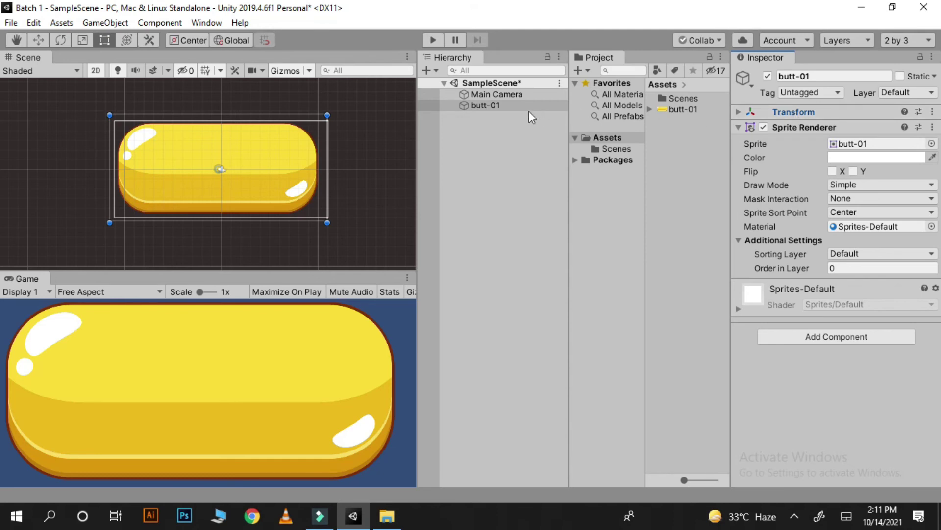
Step: Scale butt-01 down with the Rect tool's corner handle and move it to the camera frame's centre
left_click(403, 187)
left_click(269, 174)
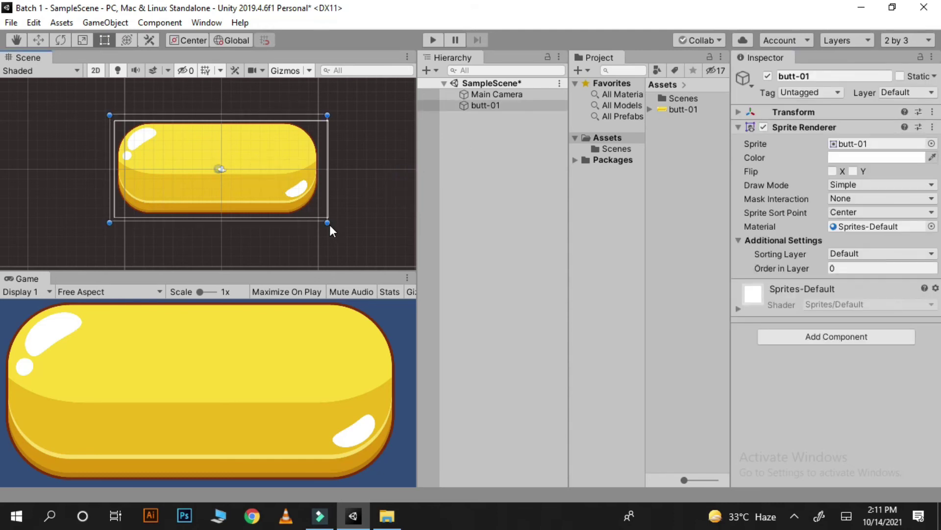
left_click_drag(326, 221, 240, 164)
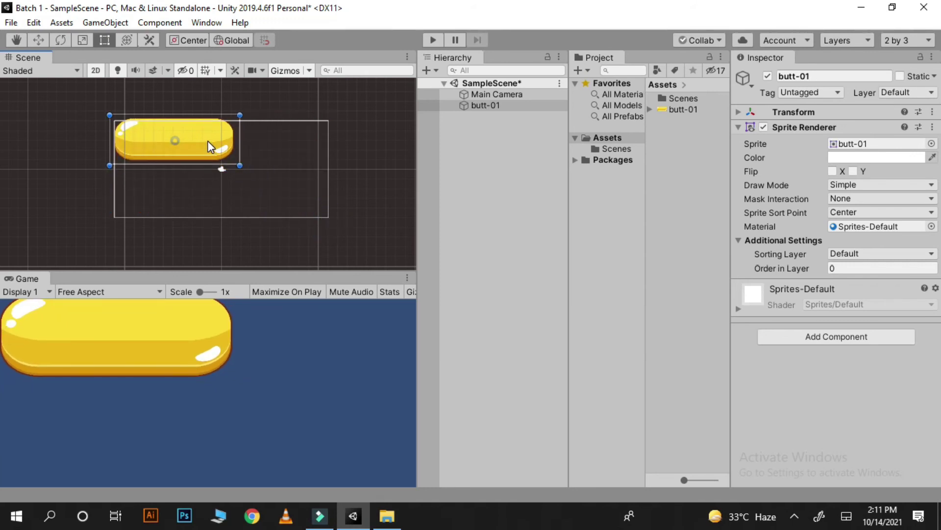
mouse_move(206, 142)
left_mouse_down()
mouse_move(228, 172)
mouse_move(254, 173)
left_mouse_up()
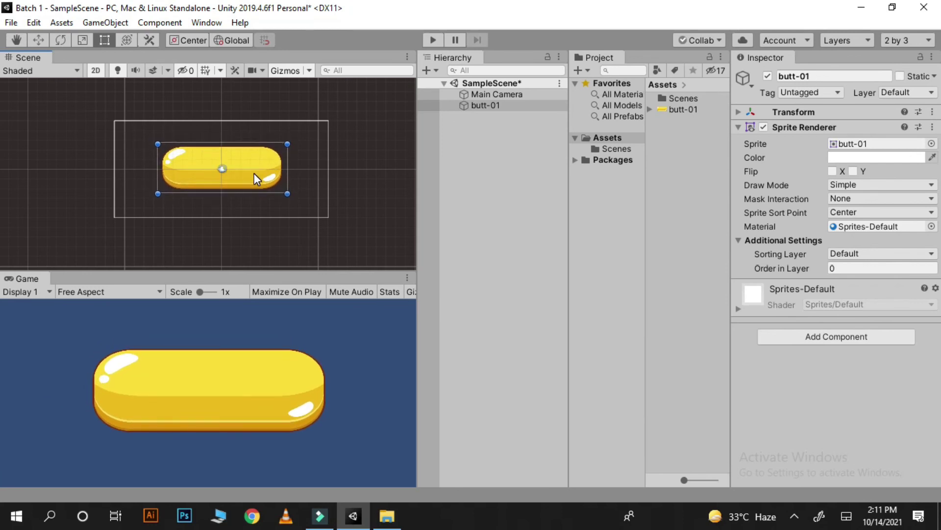
left_click(503, 187)
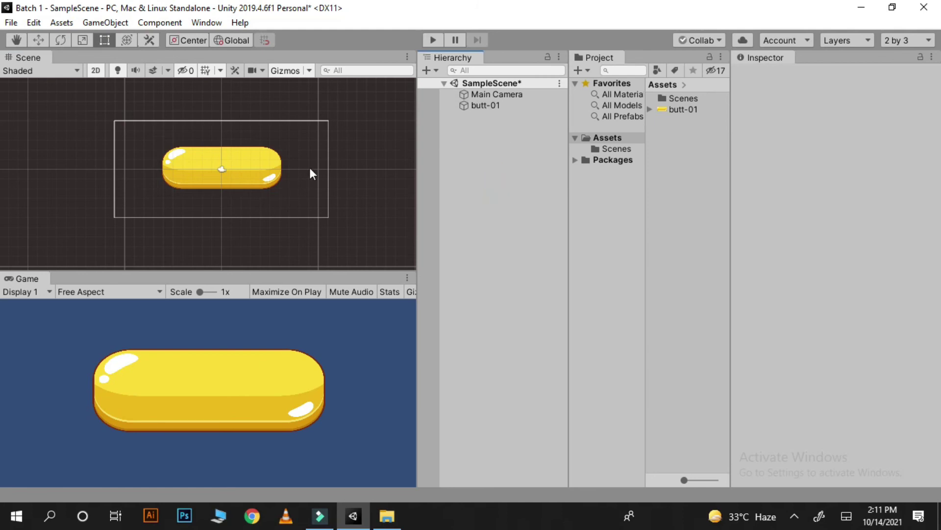
left_click(268, 167)
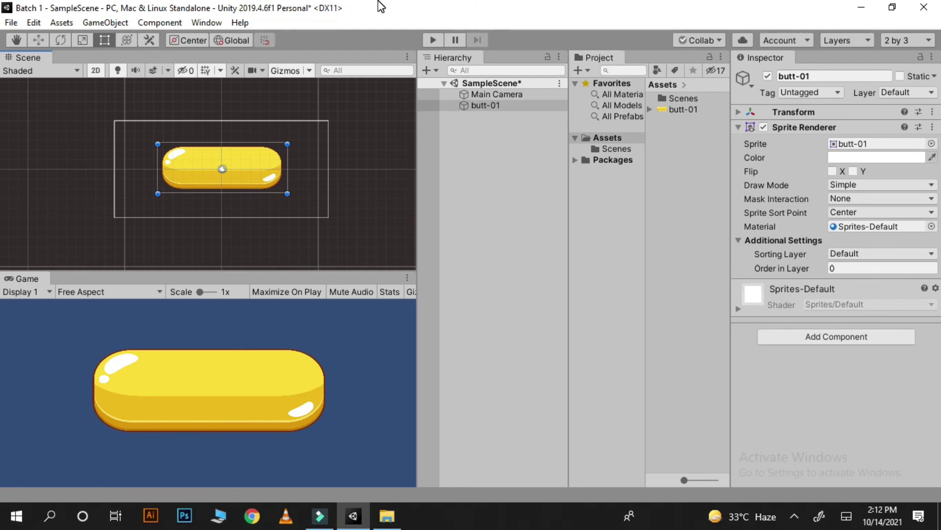
left_click(500, 245)
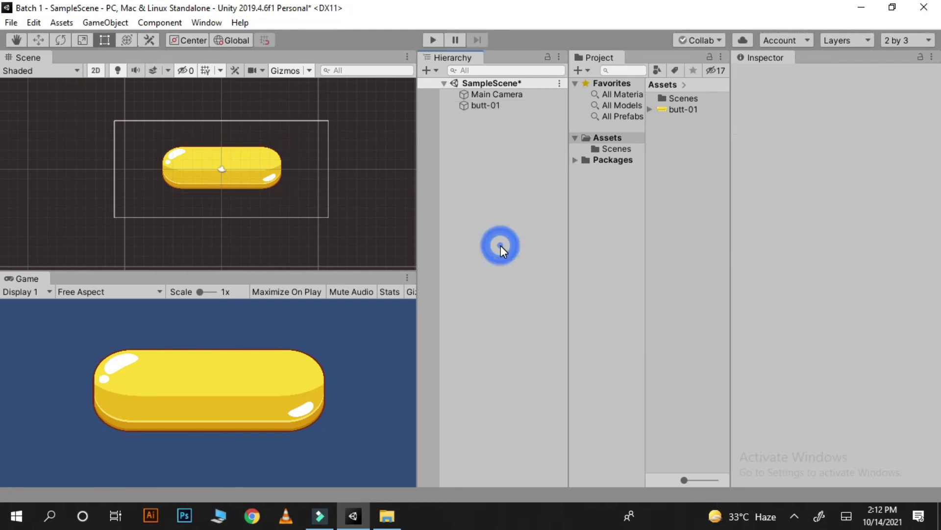